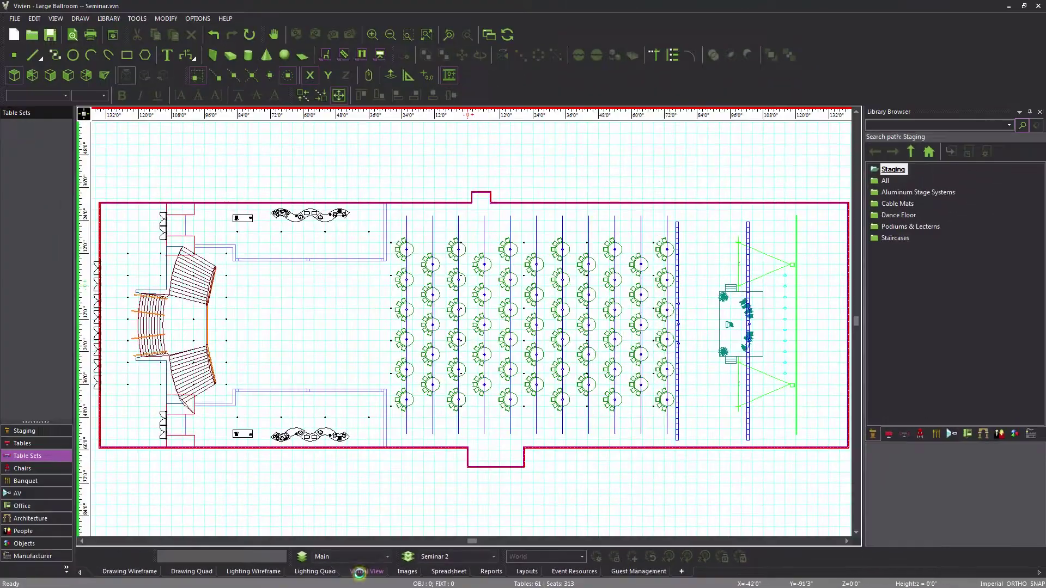
Step: Switch from the 2-D plan to the 3-D Virtual View of the ballroom
{"action": "left_click", "coordinate": [306, 547]}
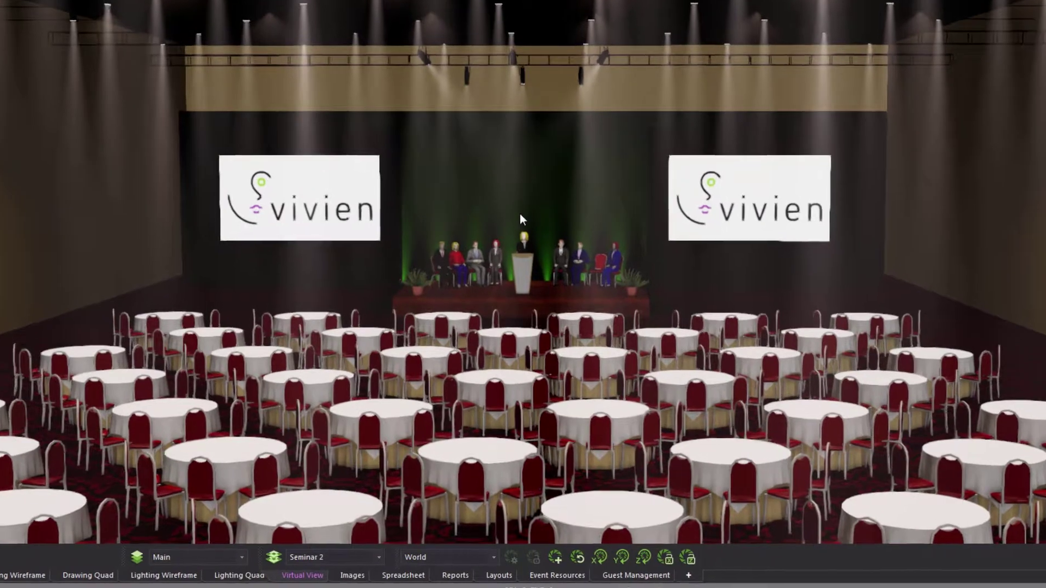
Step: Enable Display Target on the Camera page of the Virtual View options
{"action": "right_click", "coordinate": [521, 276]}
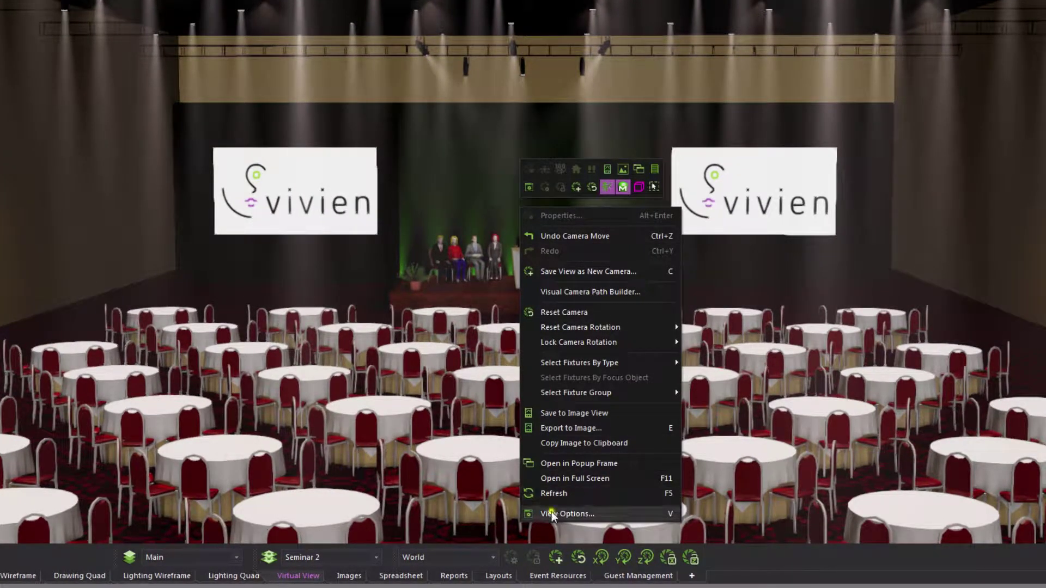
{"action": "left_click", "coordinate": [567, 514]}
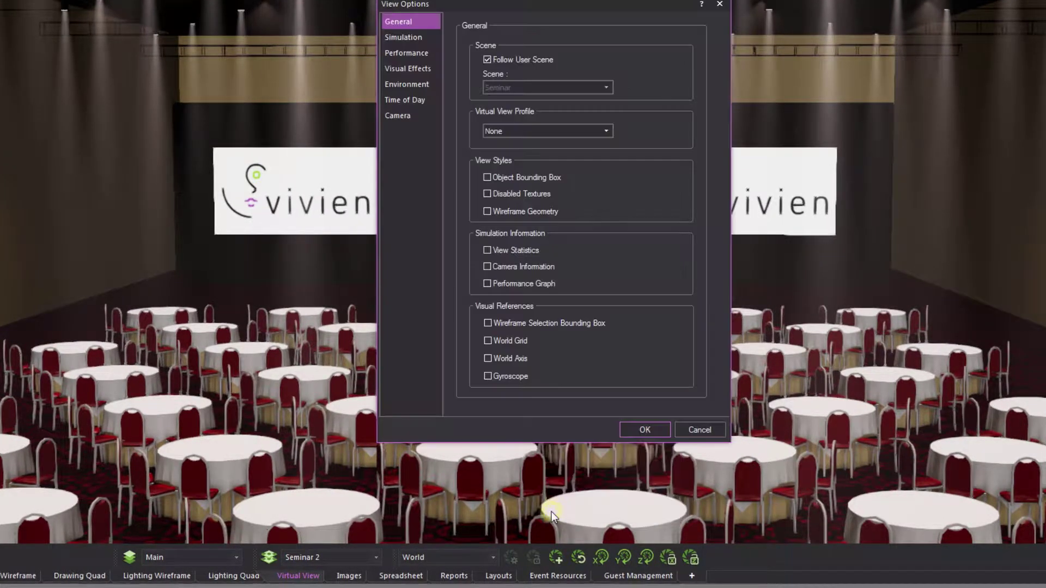
{"action": "left_click", "coordinate": [409, 119]}
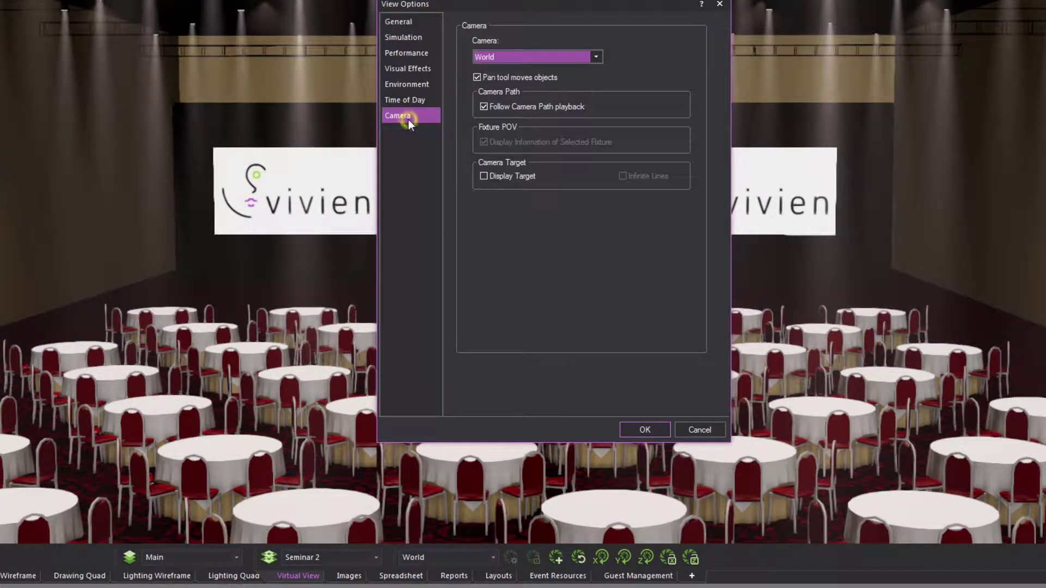
{"action": "left_click", "coordinate": [485, 177]}
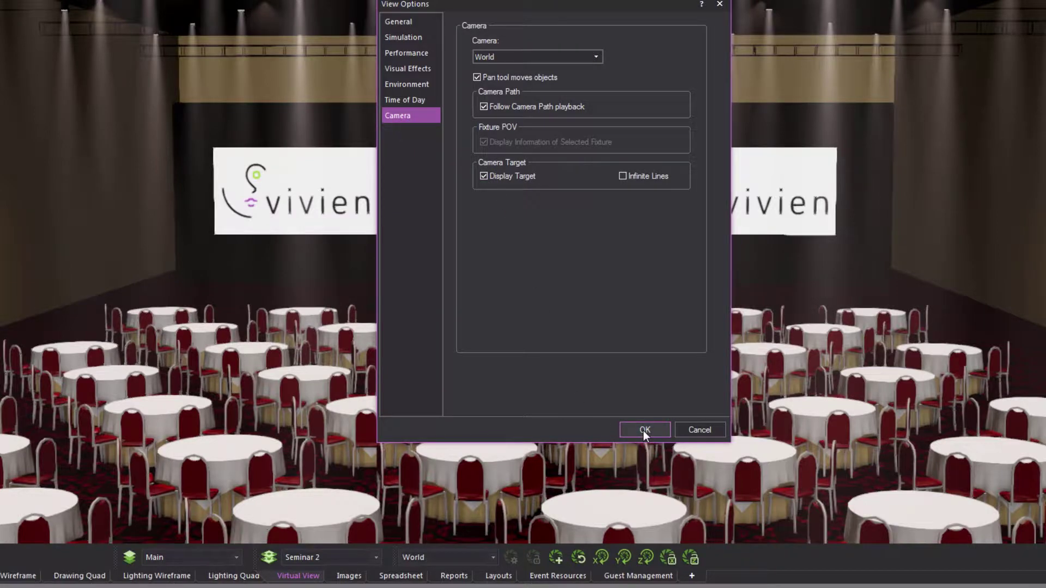
{"action": "left_click", "coordinate": [643, 431]}
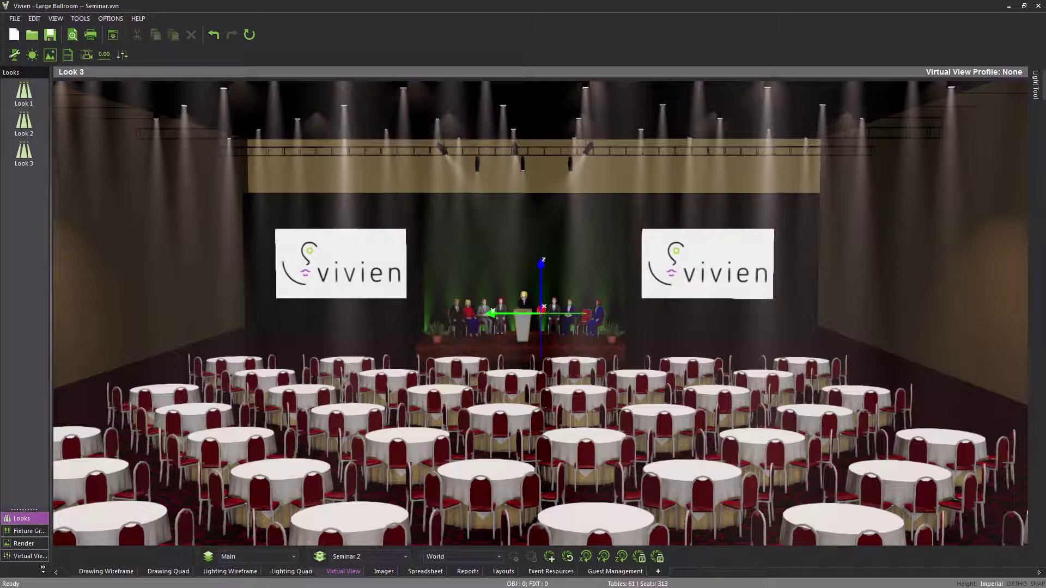
Step: Zoom in toward the stage and back out, with the target marker at the podium
{"action": "scroll", "coordinate": [580, 342], "scroll_direction": "up", "scroll_amount": 5}
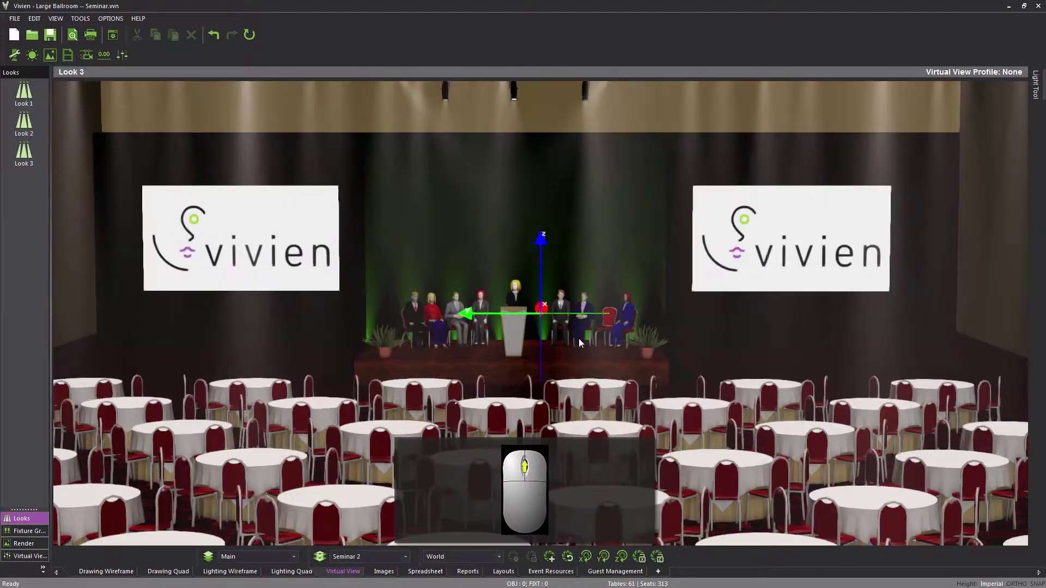
{"action": "scroll", "coordinate": [578, 339], "scroll_direction": "up", "scroll_amount": 3}
{"action": "scroll", "coordinate": [579, 338], "scroll_direction": "down", "scroll_amount": 3}
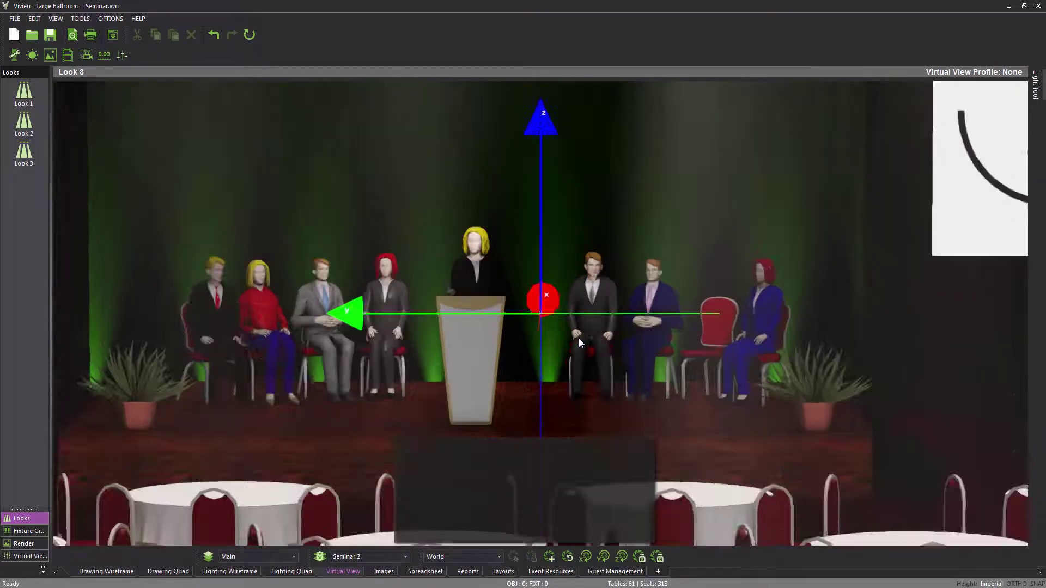
{"action": "scroll", "coordinate": [580, 342], "scroll_direction": "down", "scroll_amount": 8}
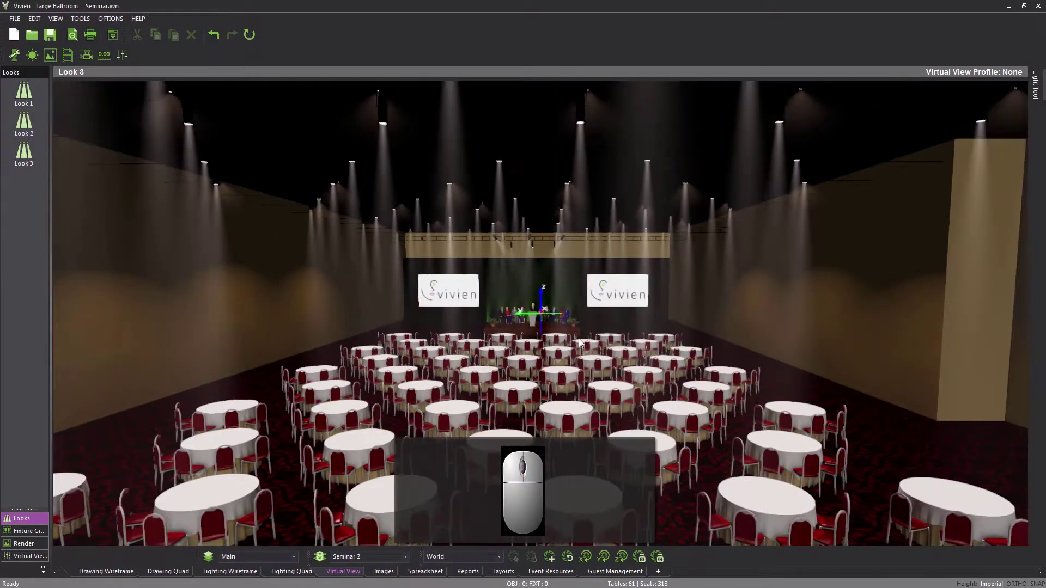
{"action": "scroll", "coordinate": [579, 342], "scroll_direction": "up", "scroll_amount": 4}
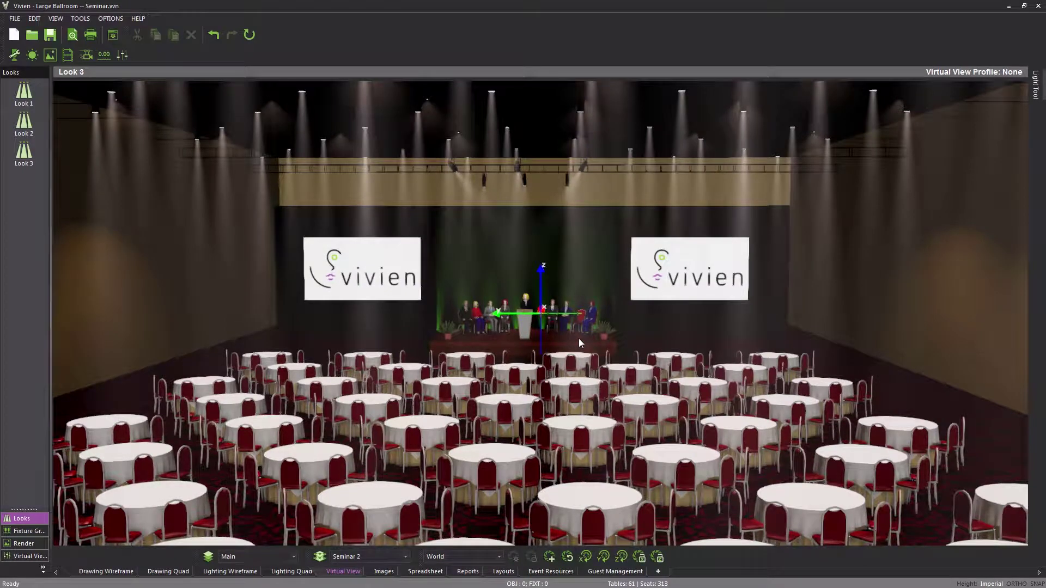
Step: Orbit the camera down to a straight-on view of the stage across the tables
{"action": "middle_click_drag", "start_coordinate": [578, 338], "coordinate": [581, 376]}
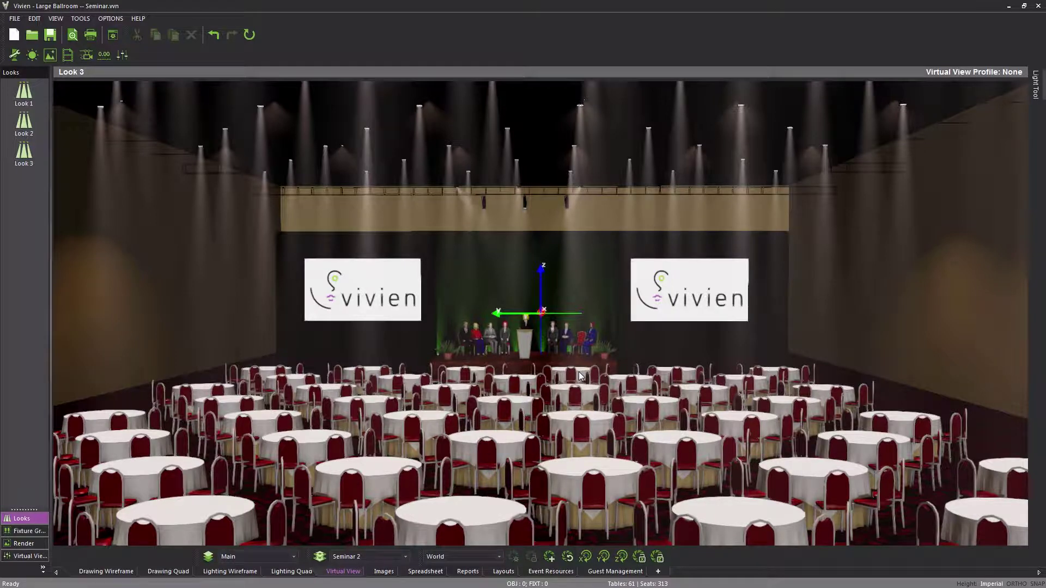
{"action": "key", "text": "alt"}
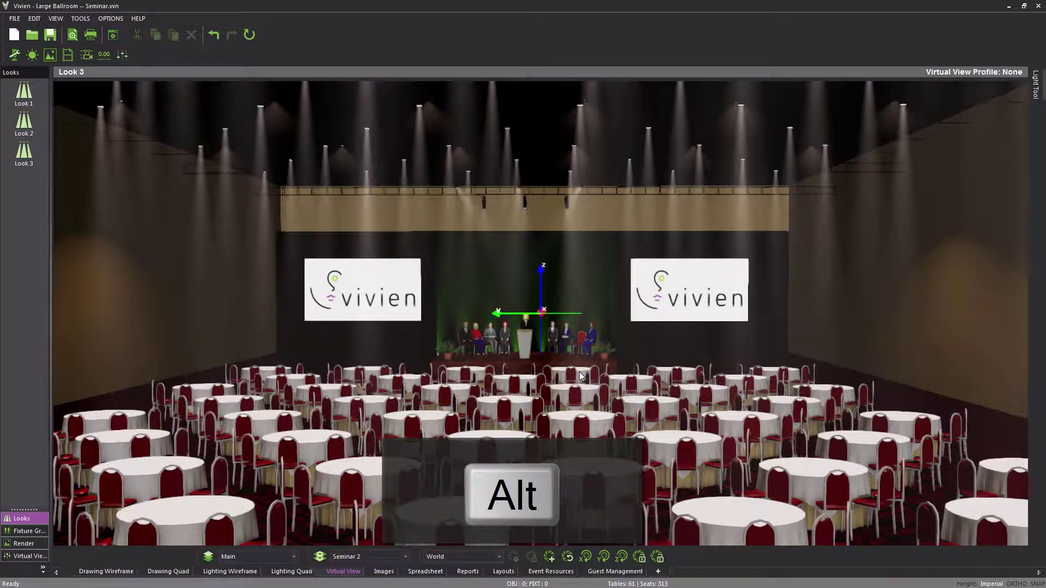
Step: Alt-drag the camera around to a centred frontal view of the stage and podium
{"action": "left_click_drag", "start_coordinate": [633, 325], "coordinate": [284, 414], "text": "alt"}
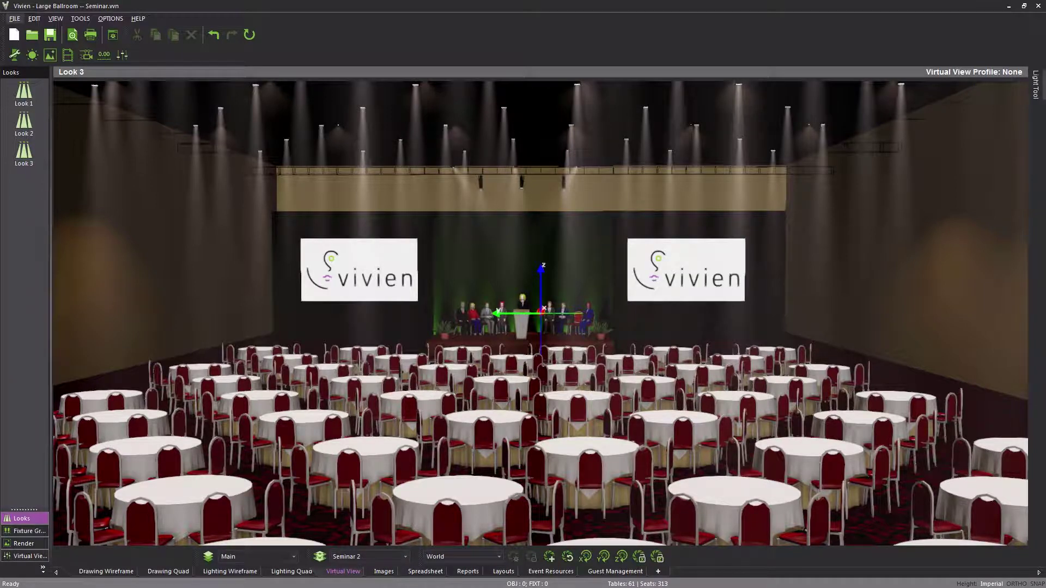
{"action": "key", "text": "ctrl"}
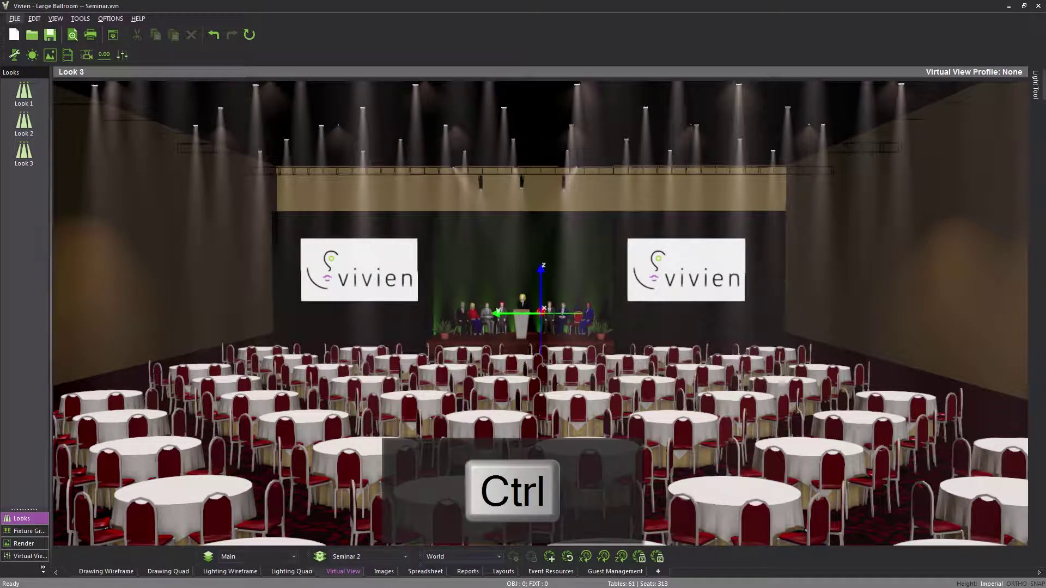
Step: Ctrl-drag the camera closer to the stage, then save the ballroom document
{"action": "left_click_drag", "start_coordinate": [603, 342], "coordinate": [587, 374], "text": "ctrl"}
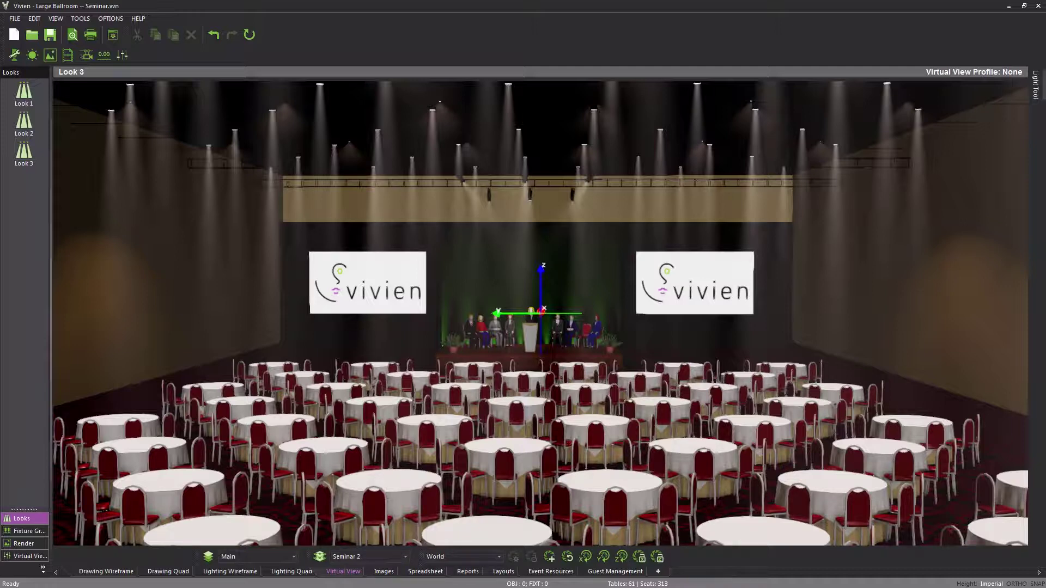
{"action": "key", "text": "ctrl+s"}
Step: Zoom the Virtual View out and back in across the ballroom
{"action": "scroll", "coordinate": [574, 337], "scroll_direction": "up", "scroll_amount": 10, "text": "ctrl"}
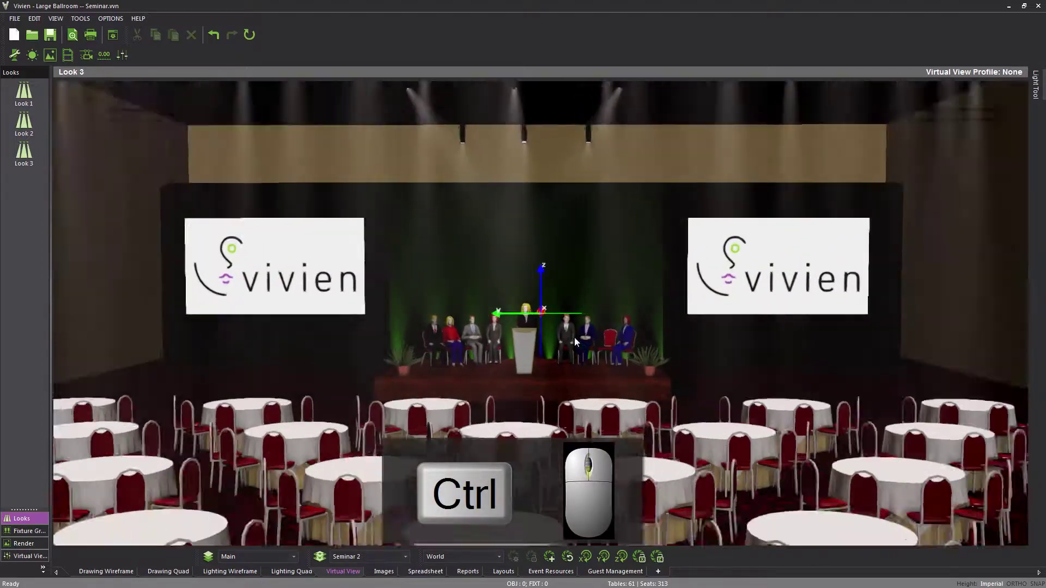
{"action": "scroll", "coordinate": [576, 341], "scroll_direction": "down", "scroll_amount": 10, "text": "ctrl"}
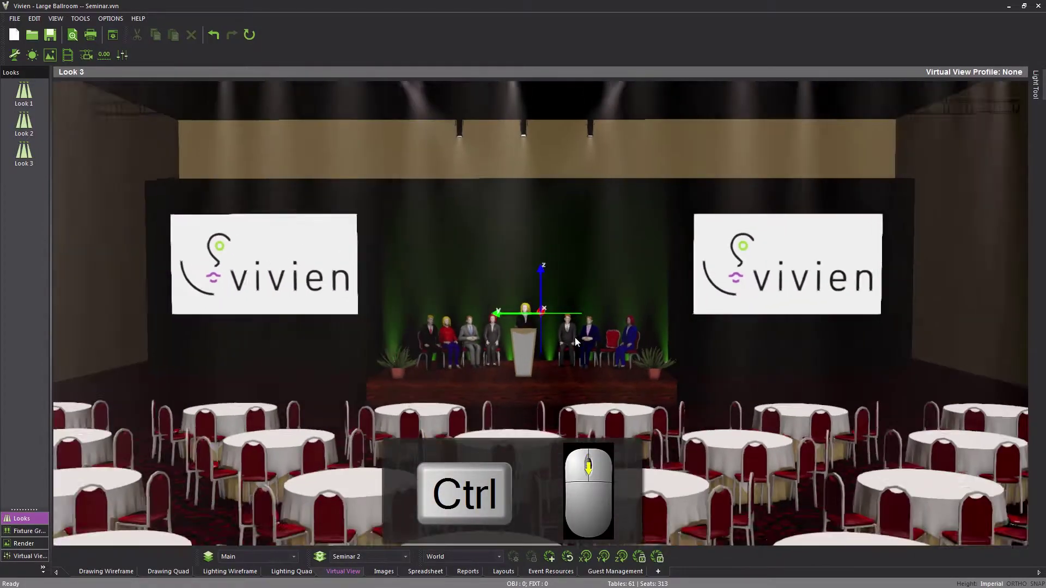
{"action": "scroll", "coordinate": [575, 341], "scroll_direction": "down", "scroll_amount": 10, "text": "ctrl"}
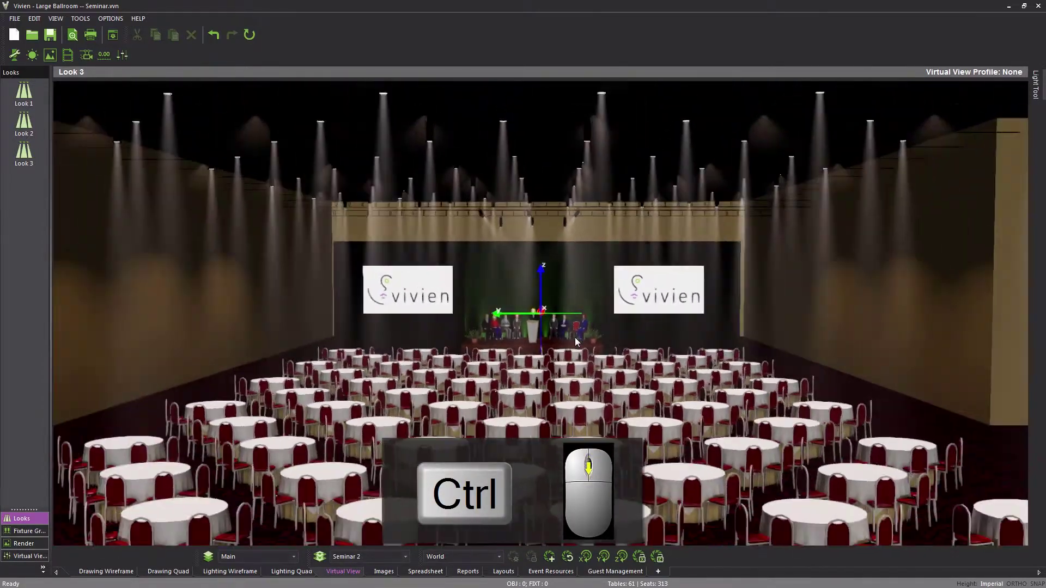
{"action": "scroll", "coordinate": [575, 341], "scroll_direction": "down", "scroll_amount": 3, "text": "ctrl"}
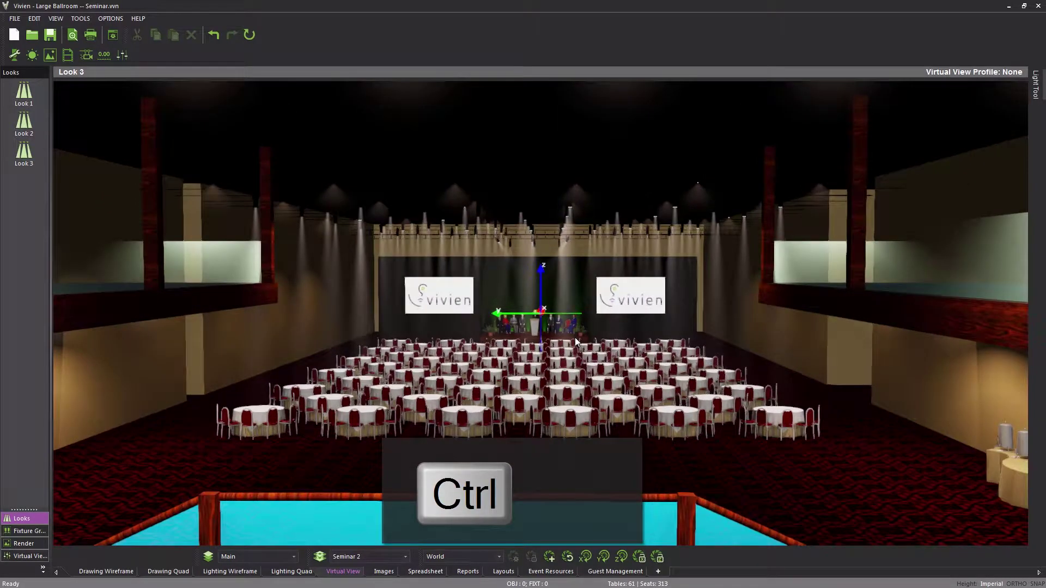
{"action": "scroll", "coordinate": [576, 341], "scroll_direction": "up", "scroll_amount": 5, "text": "ctrl"}
{"action": "scroll", "coordinate": [575, 341], "scroll_direction": "up", "scroll_amount": 8, "text": "ctrl"}
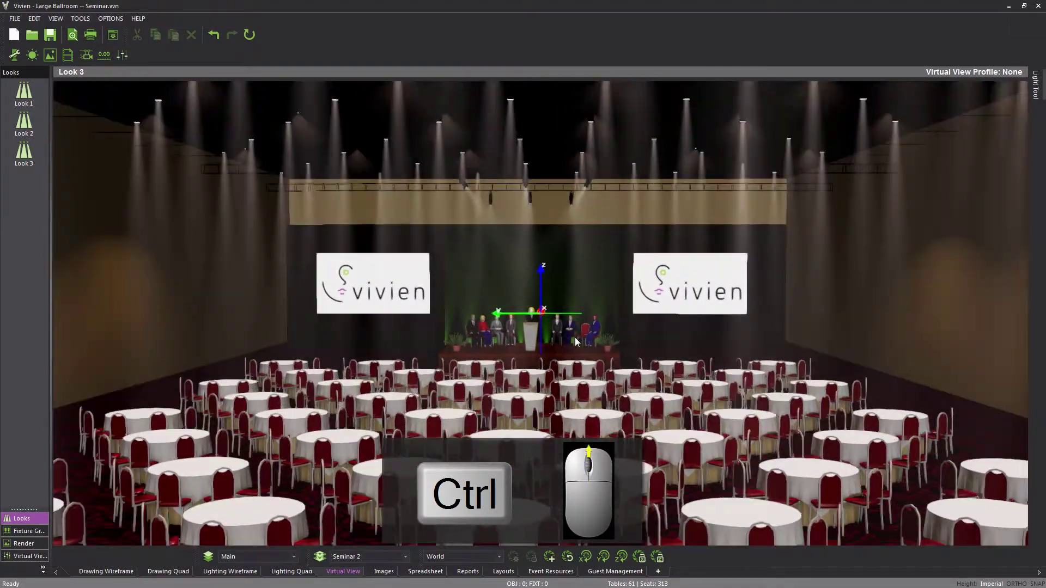
{"action": "scroll", "coordinate": [575, 341], "scroll_direction": "up", "scroll_amount": 3, "text": "ctrl"}
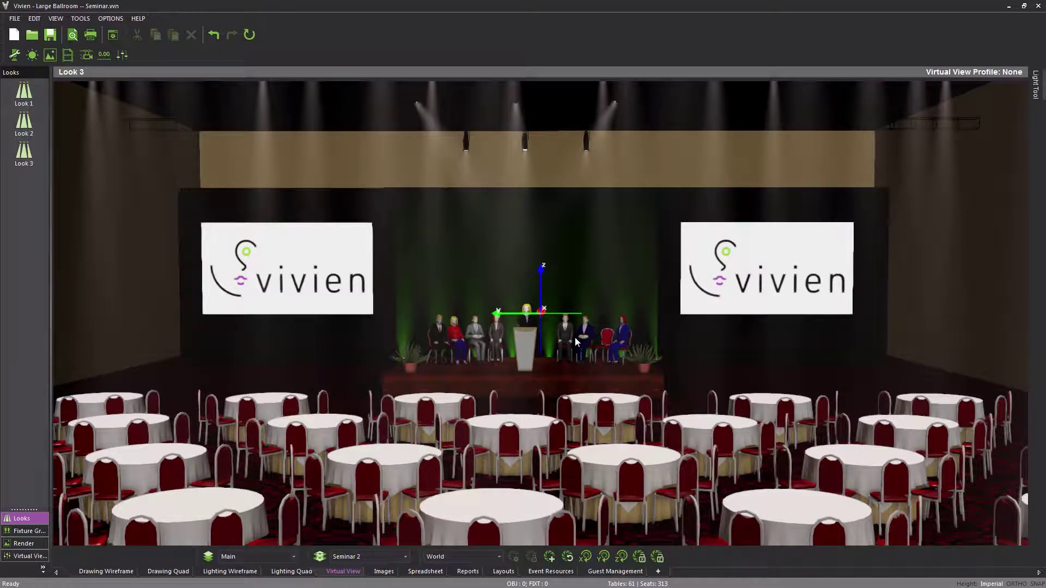
{"action": "scroll", "coordinate": [576, 341], "scroll_direction": "up", "scroll_amount": 5}
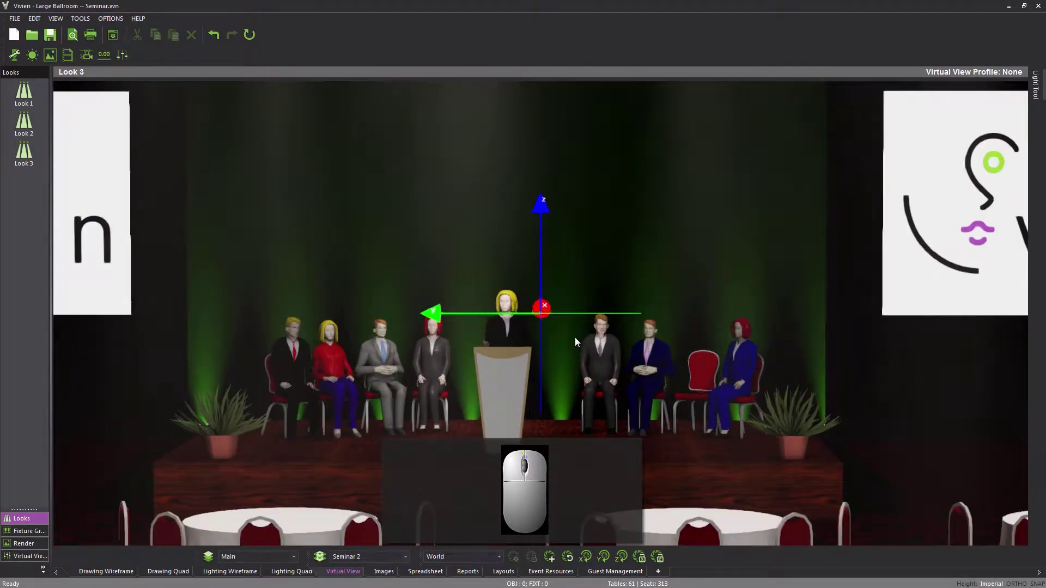
{"action": "scroll", "coordinate": [575, 341], "scroll_direction": "down", "scroll_amount": 3}
{"action": "scroll", "coordinate": [576, 341], "scroll_direction": "down", "scroll_amount": 8, "text": "ctrl"}
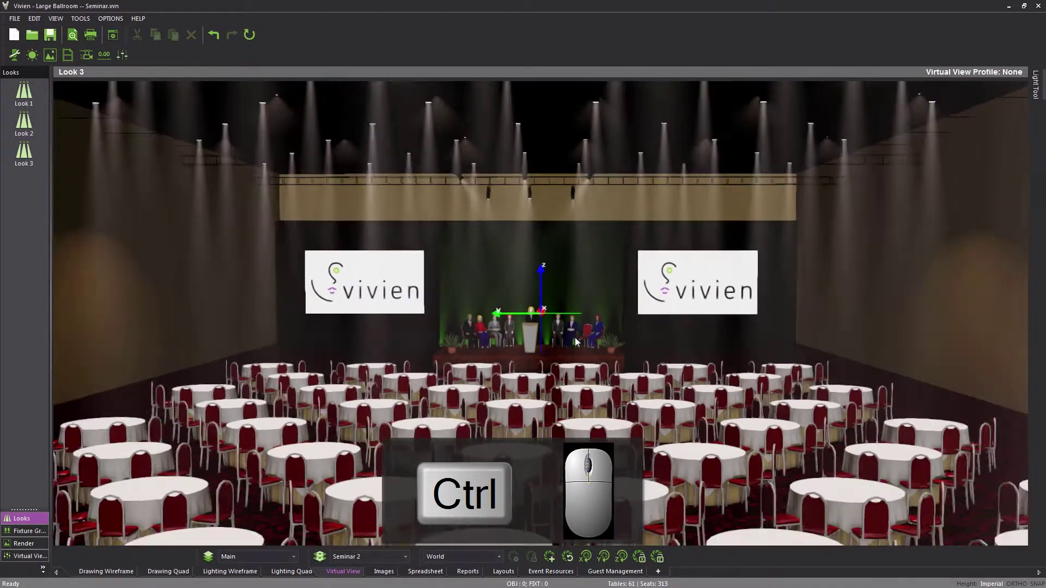
{"action": "scroll", "coordinate": [575, 341], "scroll_direction": "up", "scroll_amount": 5, "text": "ctrl"}
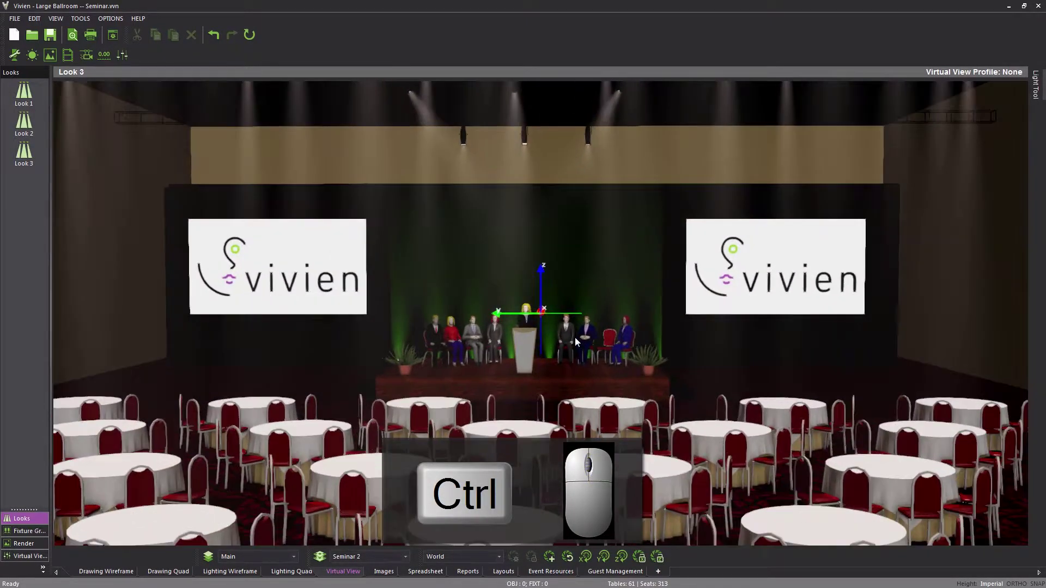
{"action": "scroll", "coordinate": [575, 342], "scroll_direction": "down", "scroll_amount": 4, "text": "ctrl"}
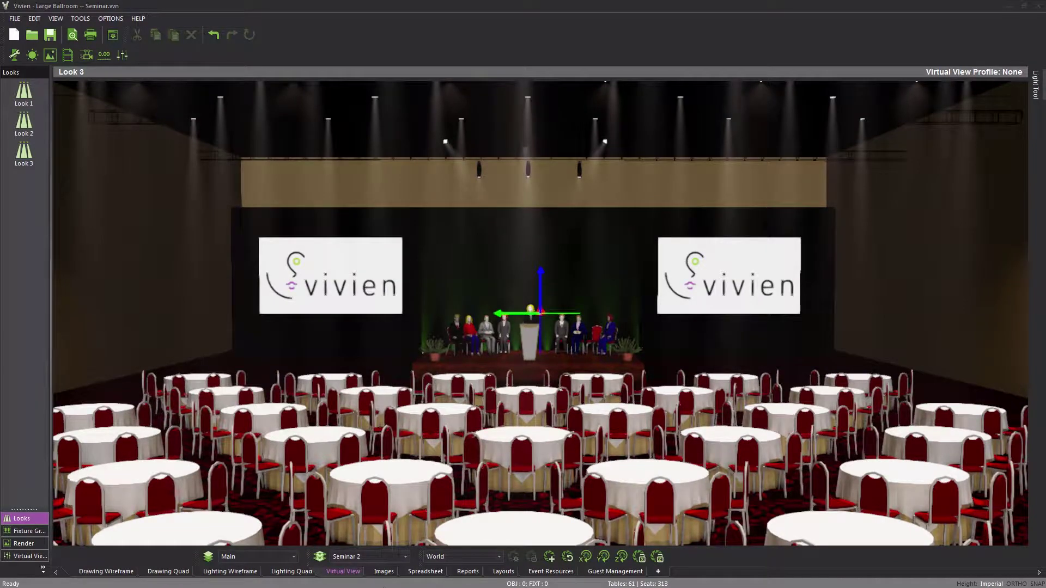
Step: Raise and tilt the camera to look down the full room toward the distant stage
{"action": "left_click_drag", "start_coordinate": [583, 337], "coordinate": [625, 423]}
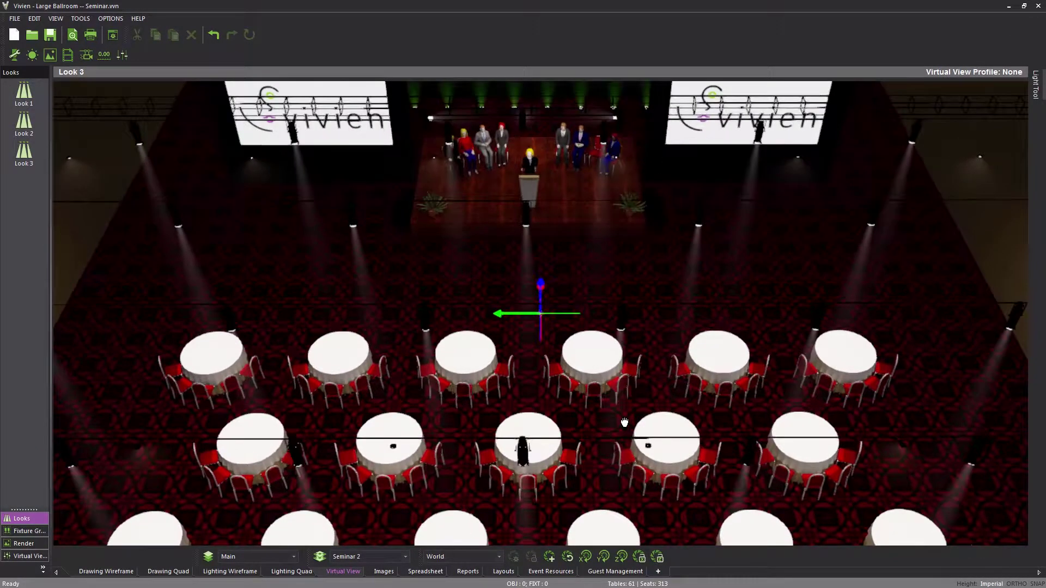
{"action": "scroll", "coordinate": [624, 423], "scroll_direction": "down", "scroll_amount": 10}
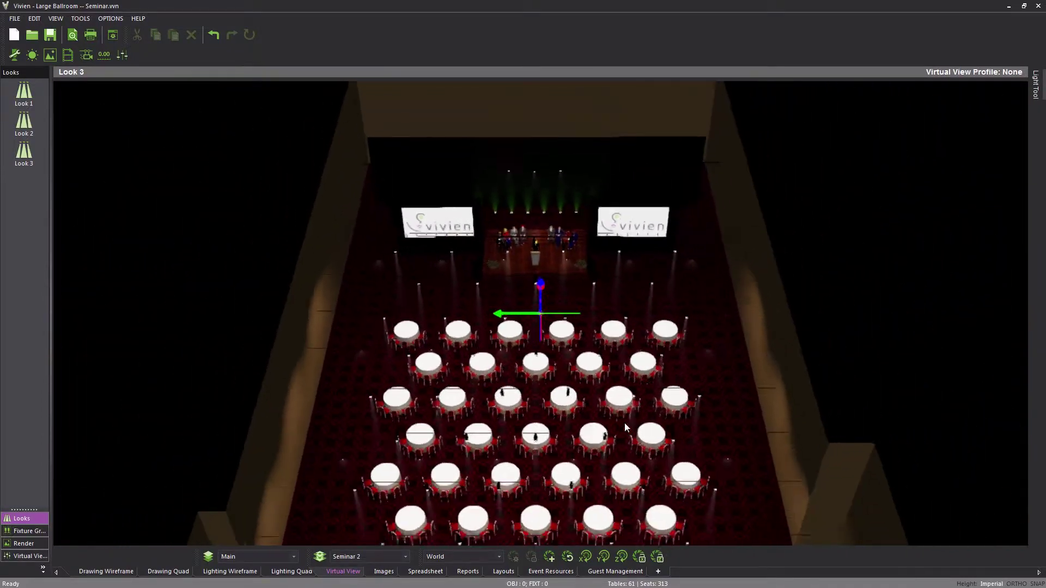
{"action": "scroll", "coordinate": [625, 423], "scroll_direction": "down", "scroll_amount": 3}
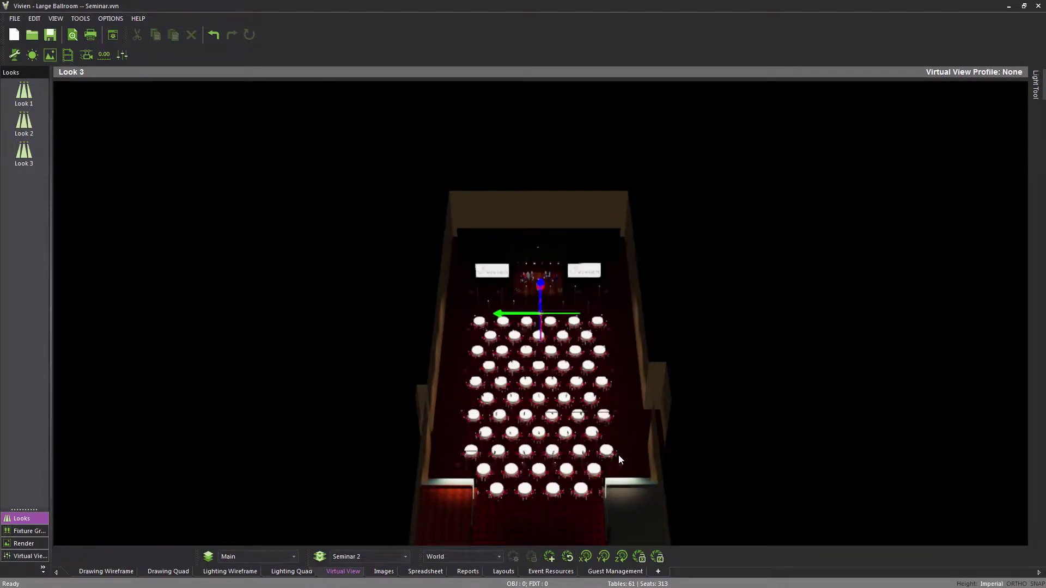
{"action": "left_click_drag", "start_coordinate": [619, 455], "coordinate": [614, 362]}
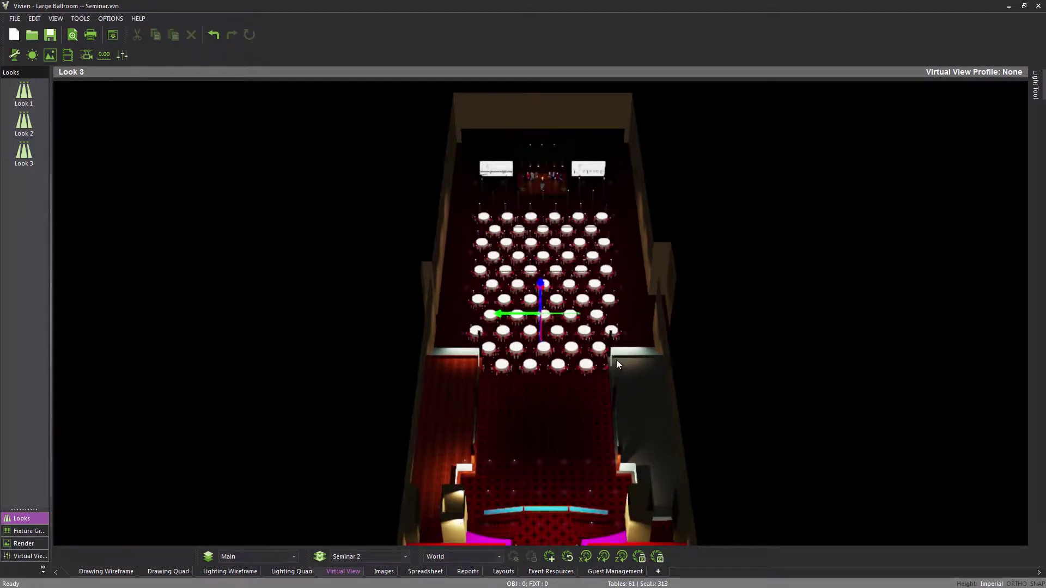
{"action": "scroll", "coordinate": [554, 309], "scroll_direction": "up", "scroll_amount": 5}
{"action": "scroll", "coordinate": [554, 309], "scroll_direction": "up", "scroll_amount": 8}
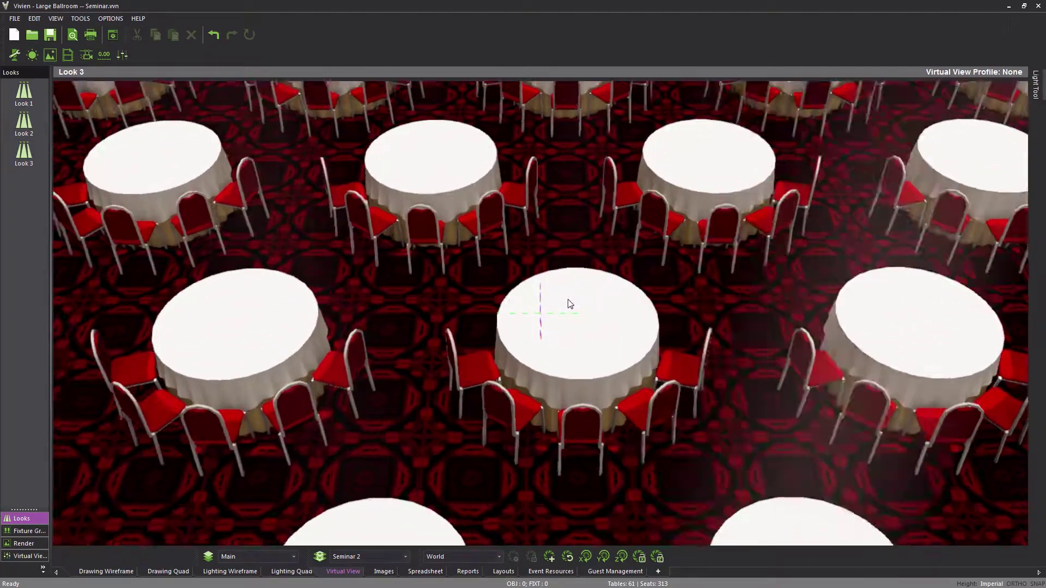
{"action": "scroll", "coordinate": [570, 304], "scroll_direction": "up", "scroll_amount": 3}
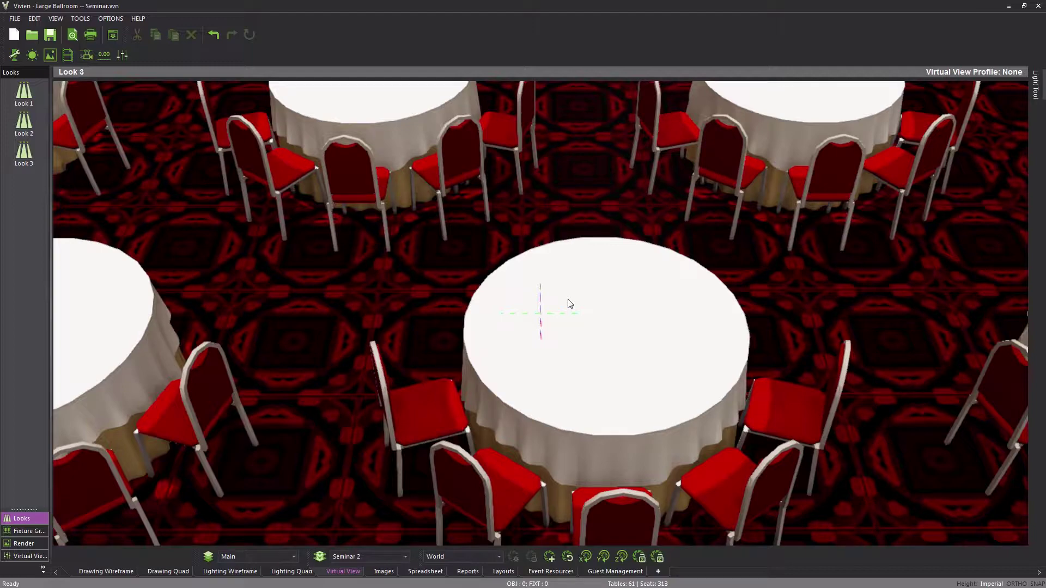
{"action": "scroll", "coordinate": [570, 303], "scroll_direction": "down", "scroll_amount": 12}
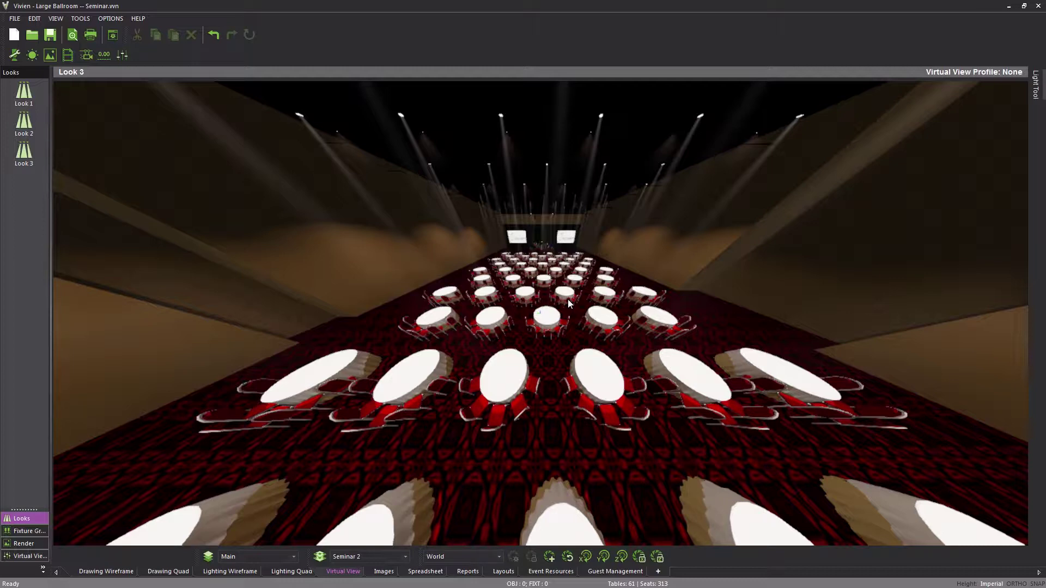
Step: Zoom in on a table and back out, then switch the view to Camera 3
{"action": "scroll", "coordinate": [569, 304], "scroll_direction": "up", "scroll_amount": 5}
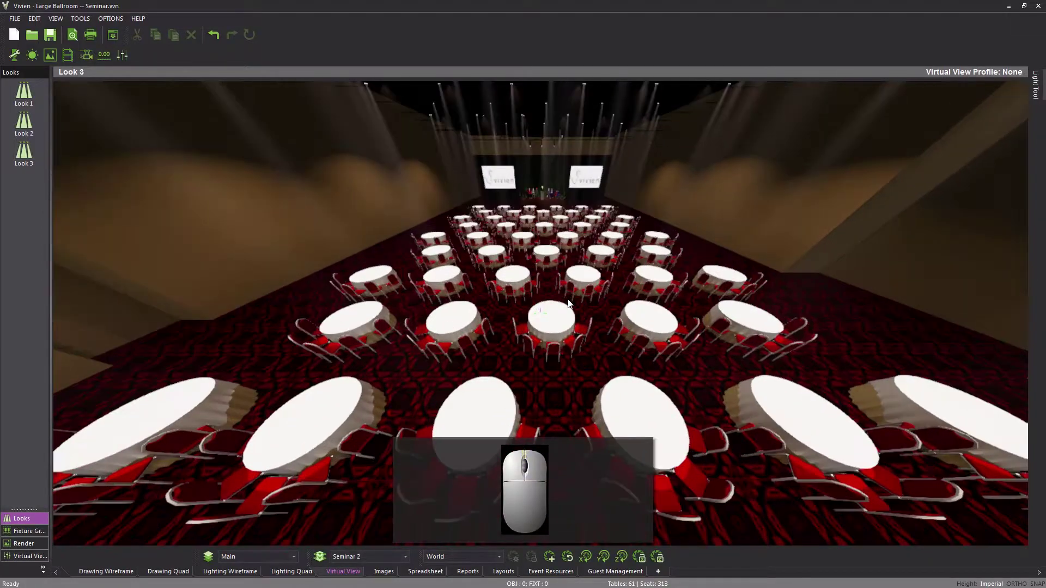
{"action": "scroll", "coordinate": [569, 304], "scroll_direction": "up", "scroll_amount": 5}
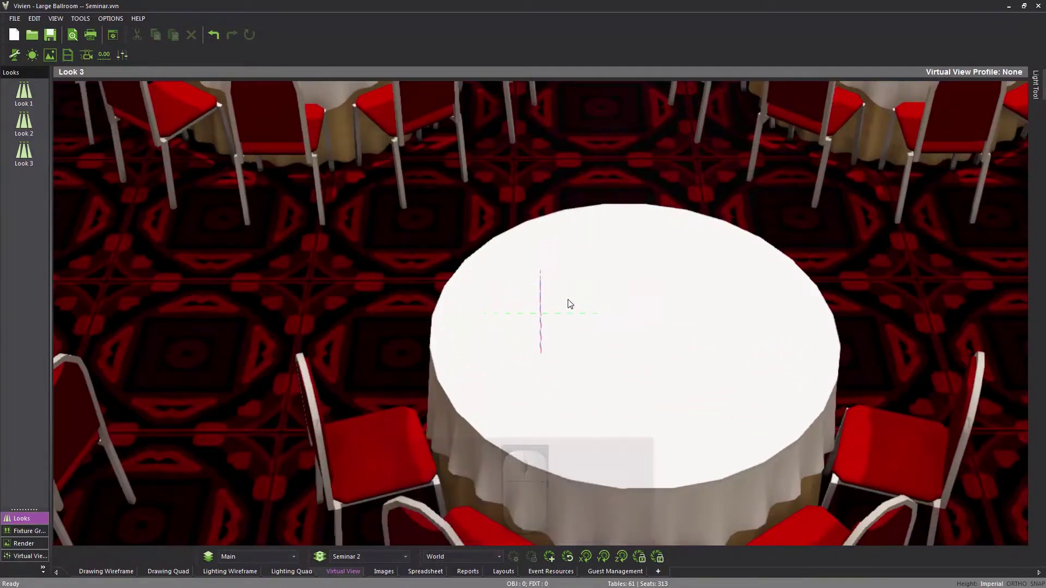
{"action": "scroll", "coordinate": [569, 303], "scroll_direction": "up", "scroll_amount": 2}
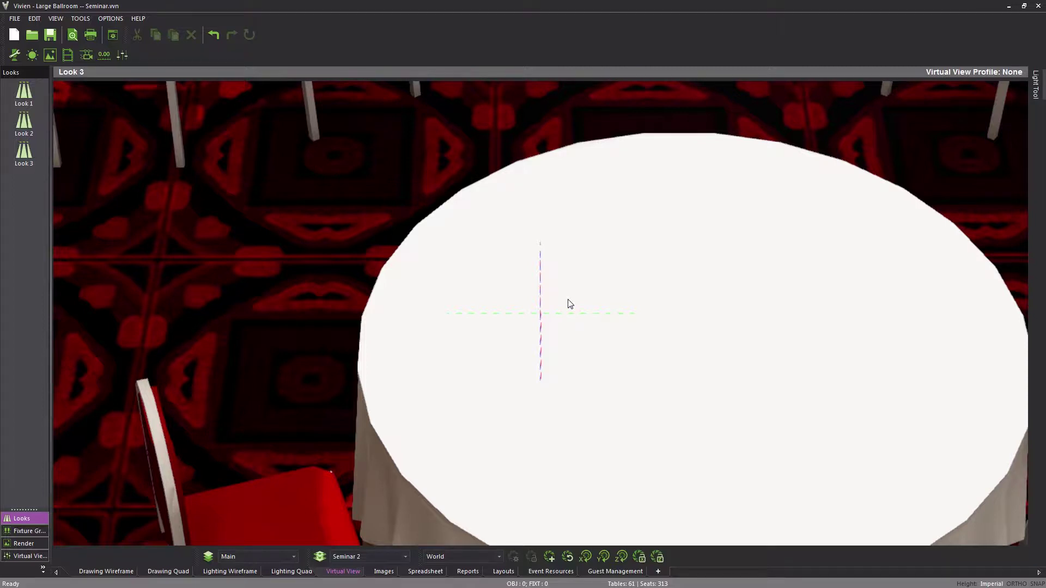
{"action": "scroll", "coordinate": [570, 304], "scroll_direction": "down", "scroll_amount": 3, "text": "ctrl"}
{"action": "scroll", "coordinate": [569, 303], "scroll_direction": "down", "scroll_amount": 6, "text": "ctrl"}
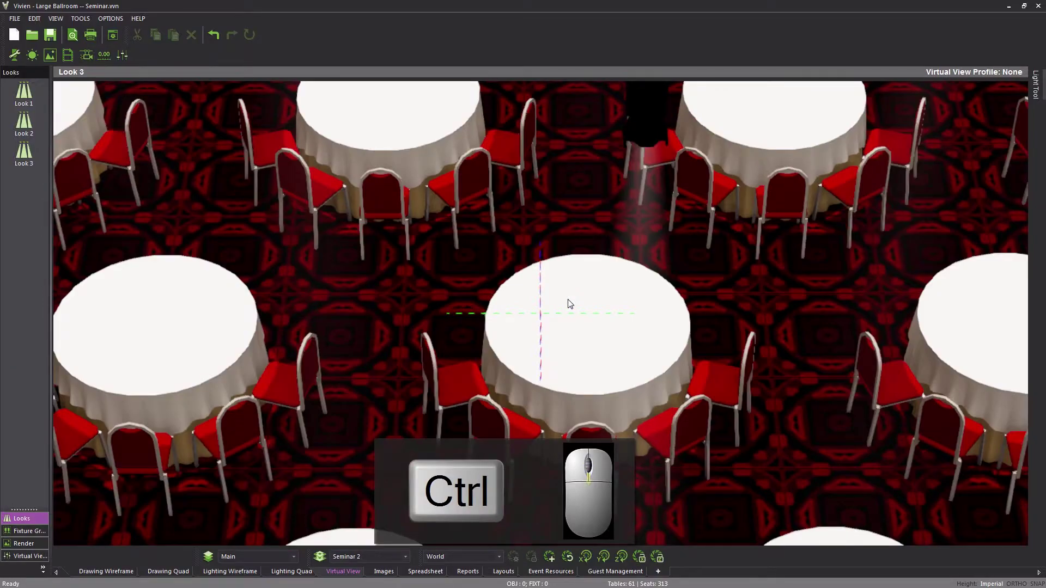
{"action": "scroll", "coordinate": [568, 299], "scroll_direction": "down", "scroll_amount": 2, "text": "ctrl"}
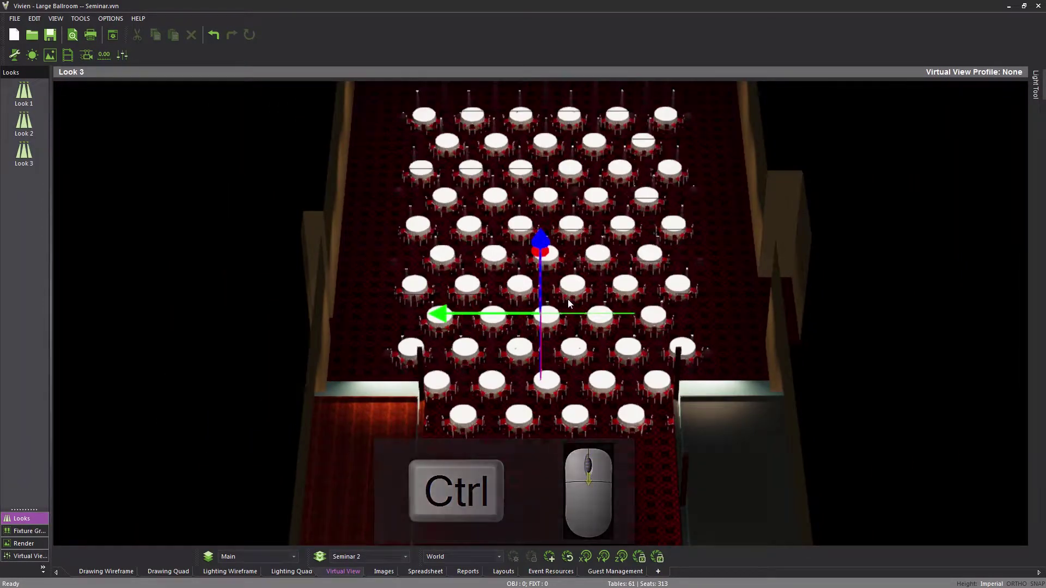
{"action": "key", "text": "3"}
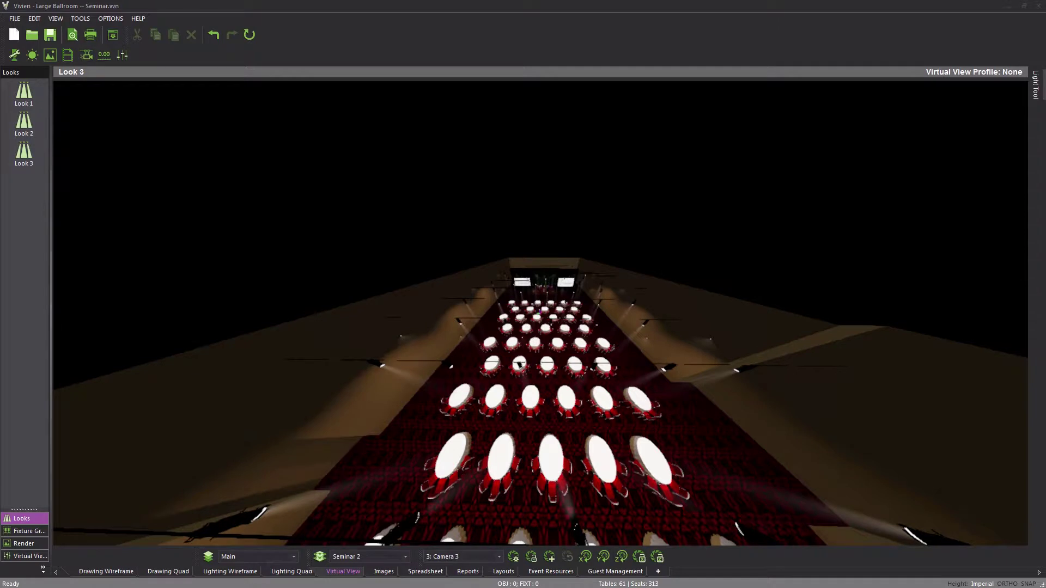
Step: Set the Virtual View camera from Camera 3 back to World in View Options
{"action": "right_click", "coordinate": [598, 240]}
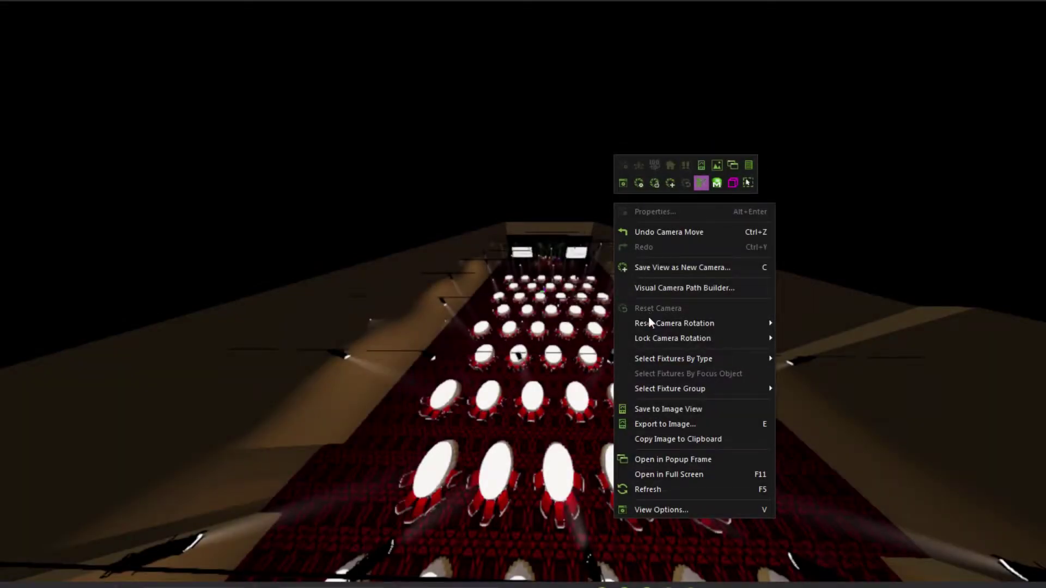
{"action": "left_click", "coordinate": [643, 511]}
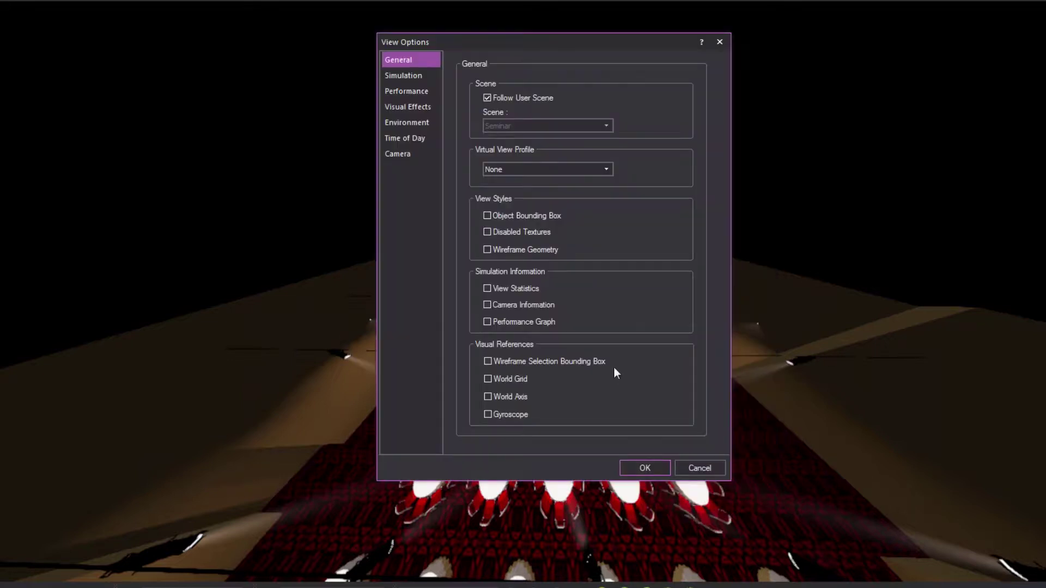
{"action": "left_click", "coordinate": [397, 154]}
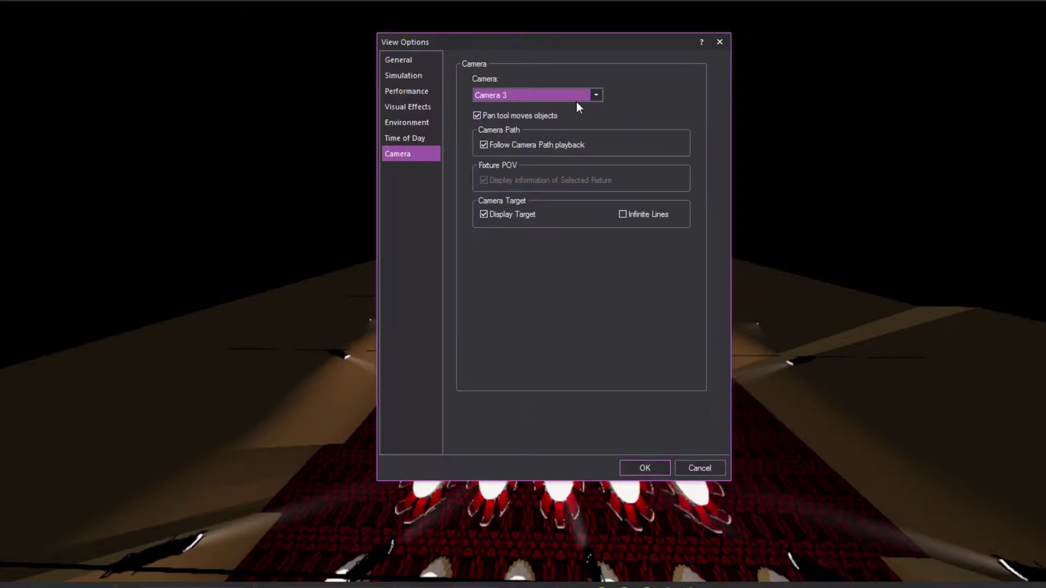
{"action": "left_click", "coordinate": [598, 95]}
{"action": "left_click", "coordinate": [572, 107]}
{"action": "left_click", "coordinate": [644, 468]}
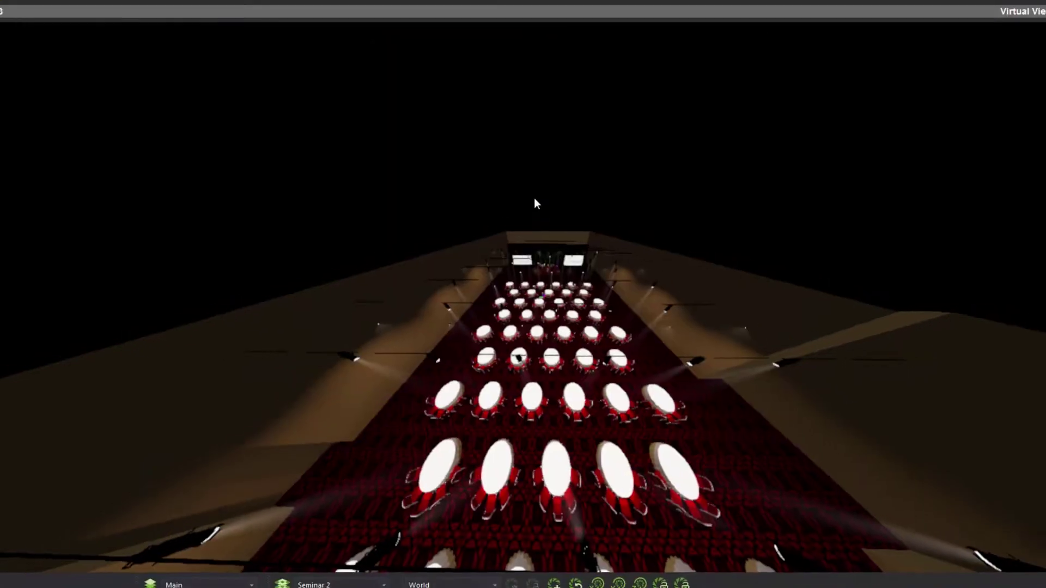
{"action": "right_click", "coordinate": [531, 230]}
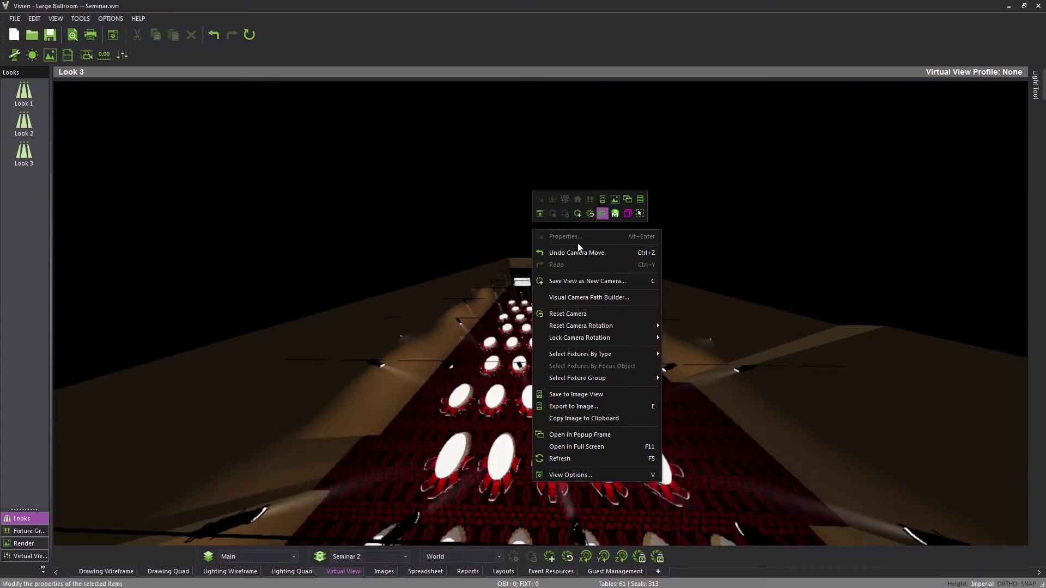
Step: Reset the camera and zoom in to a close-up of the speaker at the podium
{"action": "left_click", "coordinate": [569, 314]}
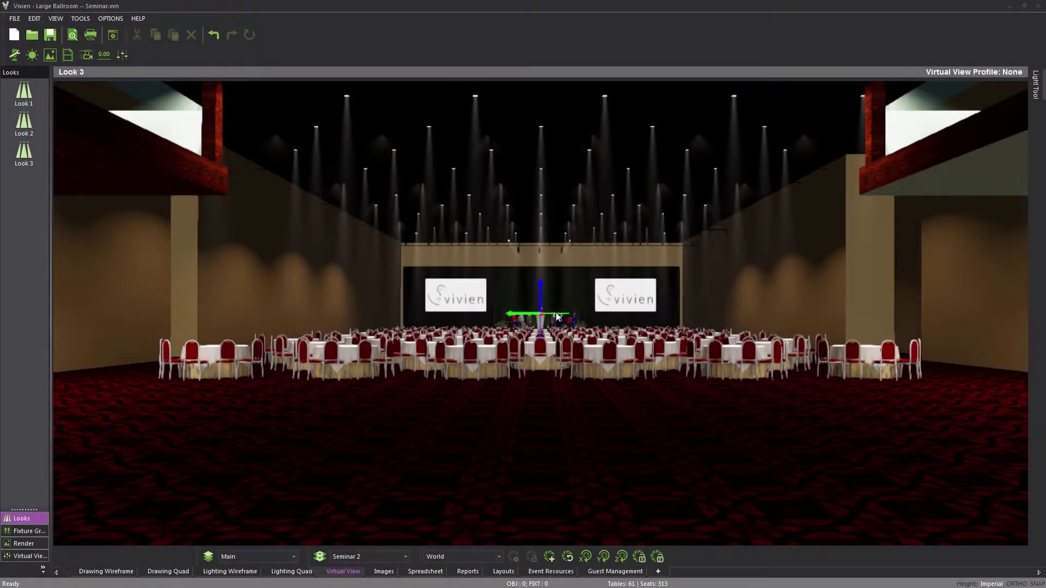
{"action": "scroll", "coordinate": [555, 314], "scroll_direction": "up", "scroll_amount": 5}
{"action": "scroll", "coordinate": [555, 314], "scroll_direction": "up", "scroll_amount": 3}
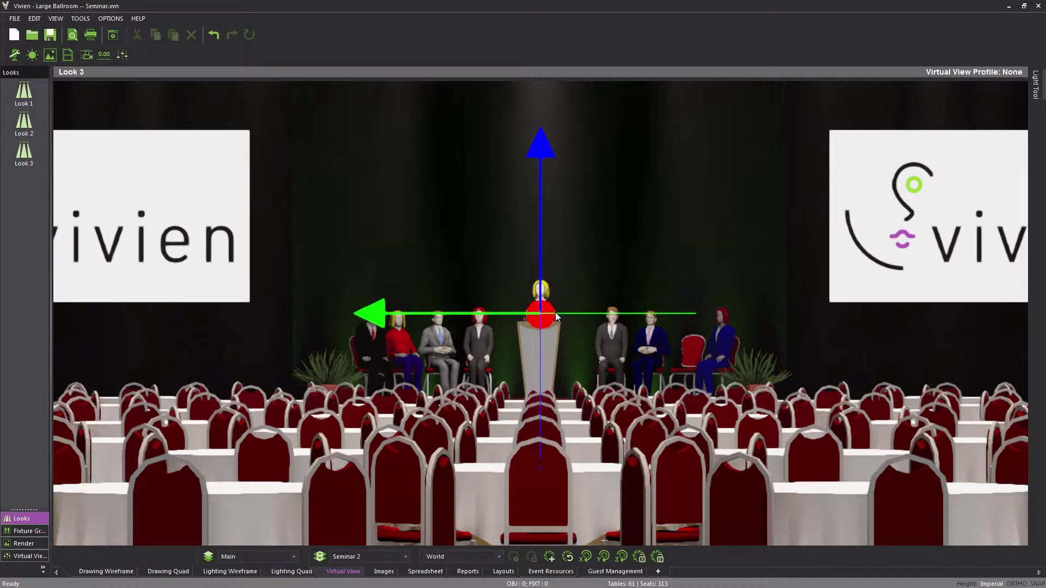
{"action": "scroll", "coordinate": [554, 312], "scroll_direction": "up", "scroll_amount": 5, "text": "ctrl"}
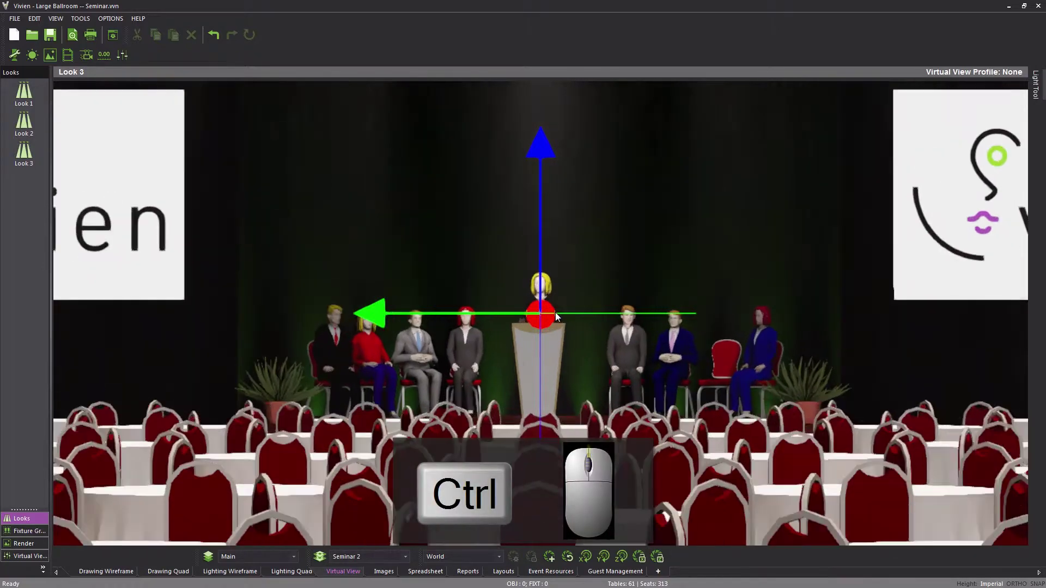
{"action": "scroll", "coordinate": [554, 312], "scroll_direction": "up", "scroll_amount": 5, "text": "ctrl"}
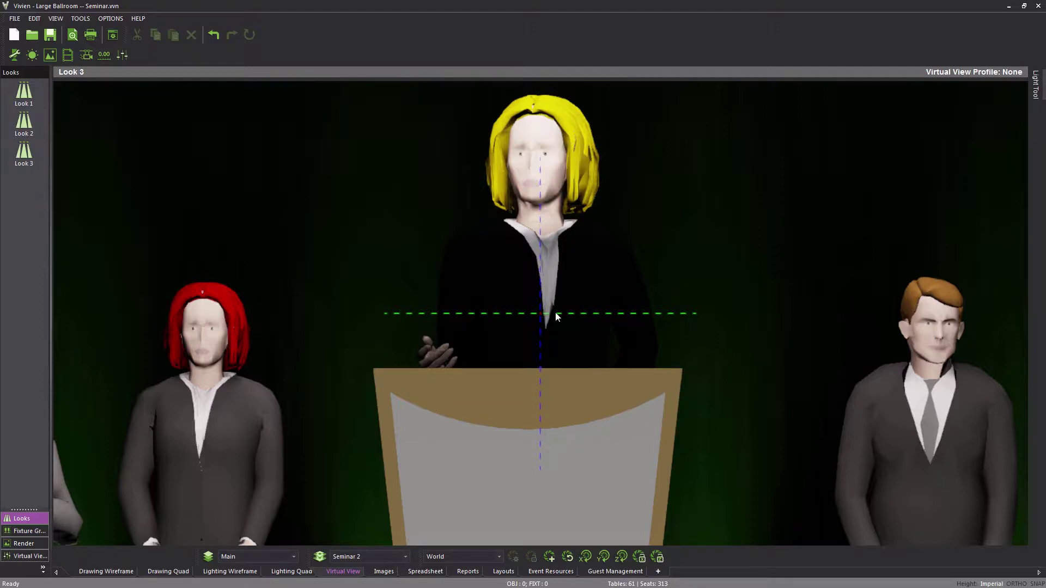
Step: Zoom out and pan the virtual view to centre the podium speaker and full seated panel
{"action": "scroll", "coordinate": [556, 315], "scroll_direction": "down", "scroll_amount": 2}
{"action": "mouse_move", "coordinate": [555, 315]}
{"action": "left_mouse_down"}
{"action": "mouse_move", "coordinate": [566, 309]}
{"action": "mouse_move", "coordinate": [553, 325]}
{"action": "left_mouse_up"}
{"action": "scroll", "coordinate": [554, 326], "scroll_direction": "down", "scroll_amount": 5, "text": "shift"}
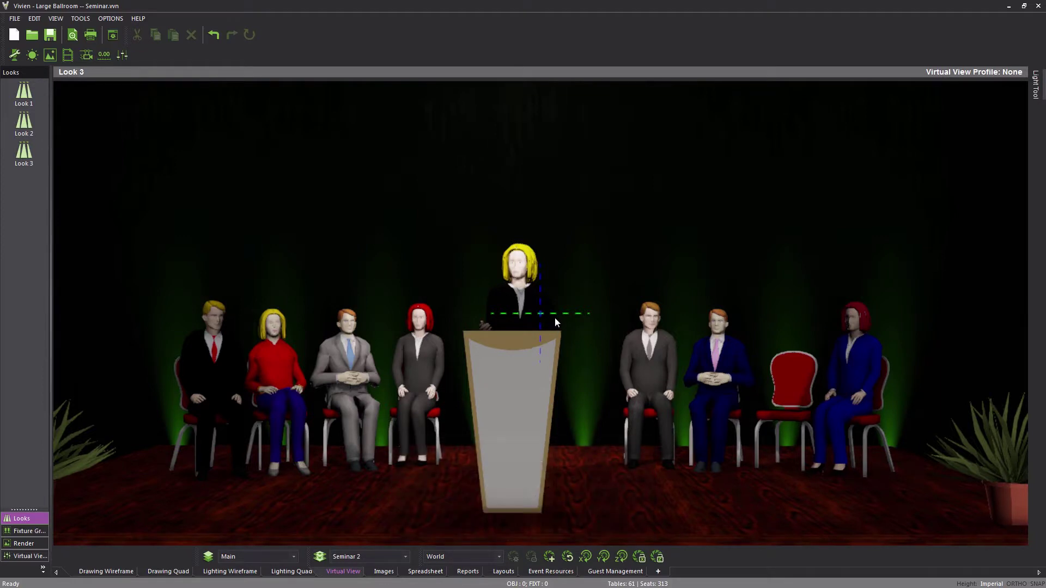
{"action": "key", "text": "shift"}
{"action": "key", "text": "shift"}
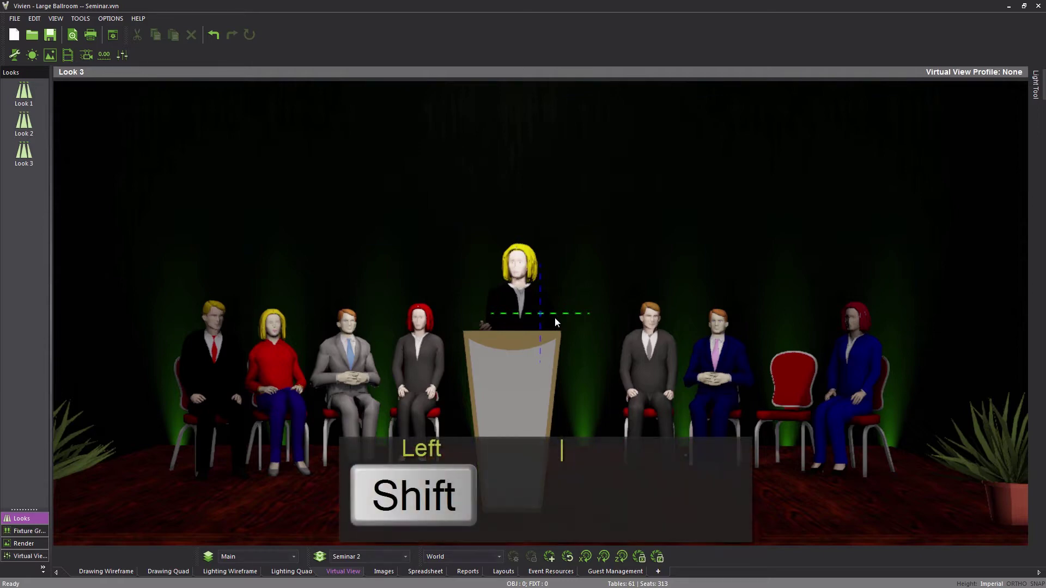
{"action": "left_click_drag", "start_coordinate": [555, 319], "coordinate": [537, 331], "text": "shift"}
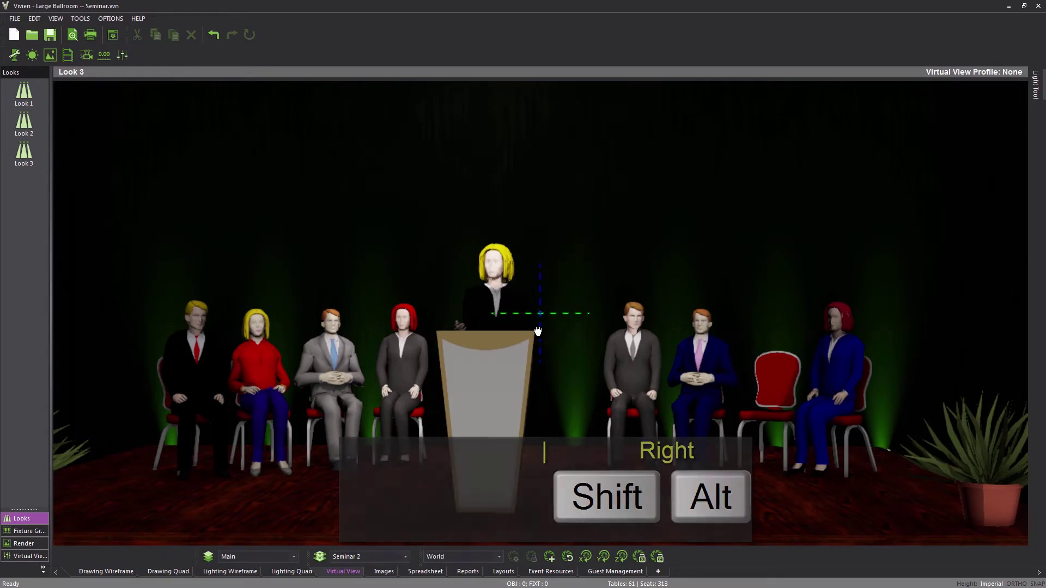
{"action": "mouse_move", "coordinate": [537, 329]}
{"action": "left_mouse_down", "text": "alt+shift"}
{"action": "mouse_move", "coordinate": [448, 339]}
{"action": "mouse_move", "coordinate": [706, 345]}
{"action": "mouse_move", "coordinate": [451, 341]}
{"action": "mouse_move", "coordinate": [538, 343]}
{"action": "left_mouse_up", "text": "alt+shift"}
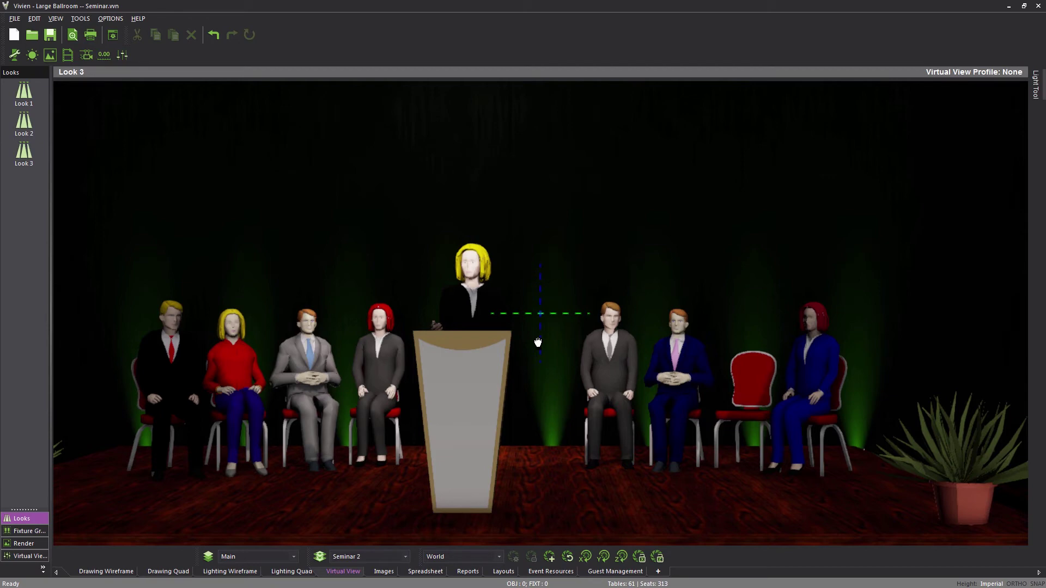